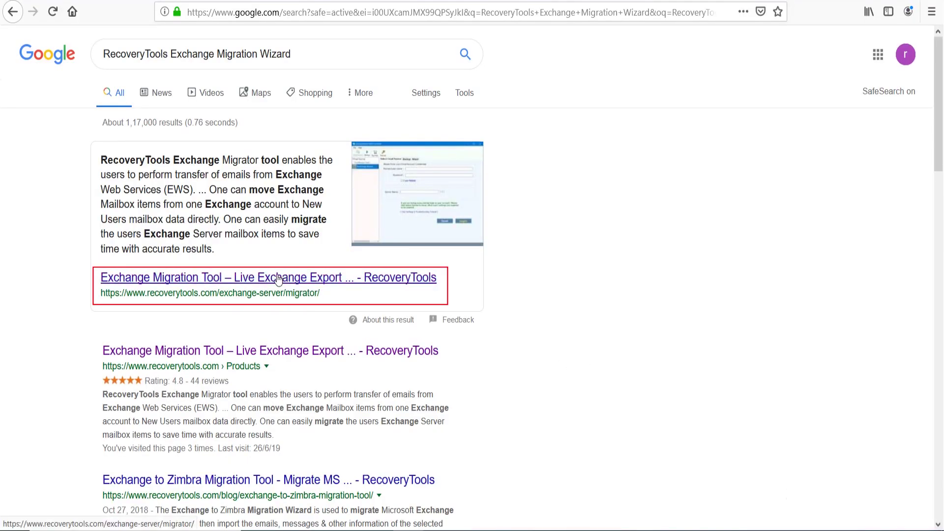
# - Download setup-exchange-migrator.exe from the RecoveryTools product page and confirm the download completed
pyautogui.click(278, 278)
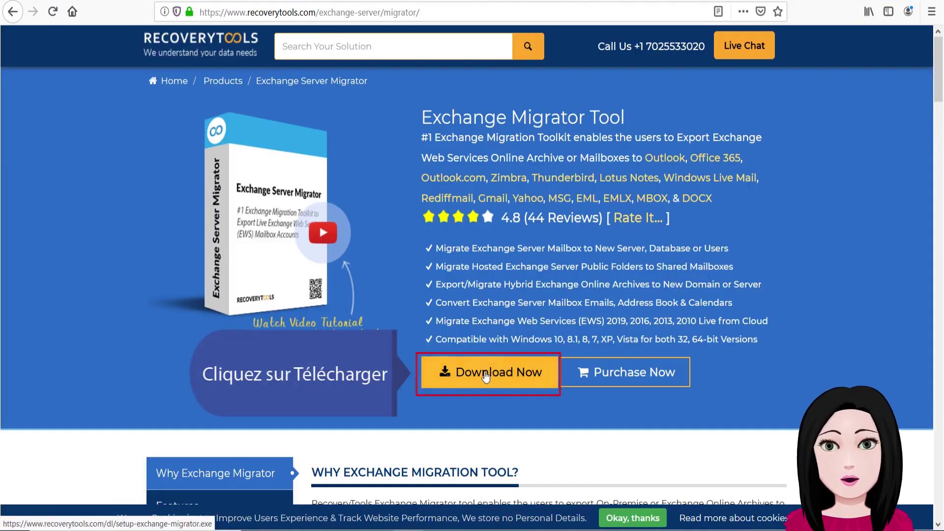
pyautogui.click(486, 374)
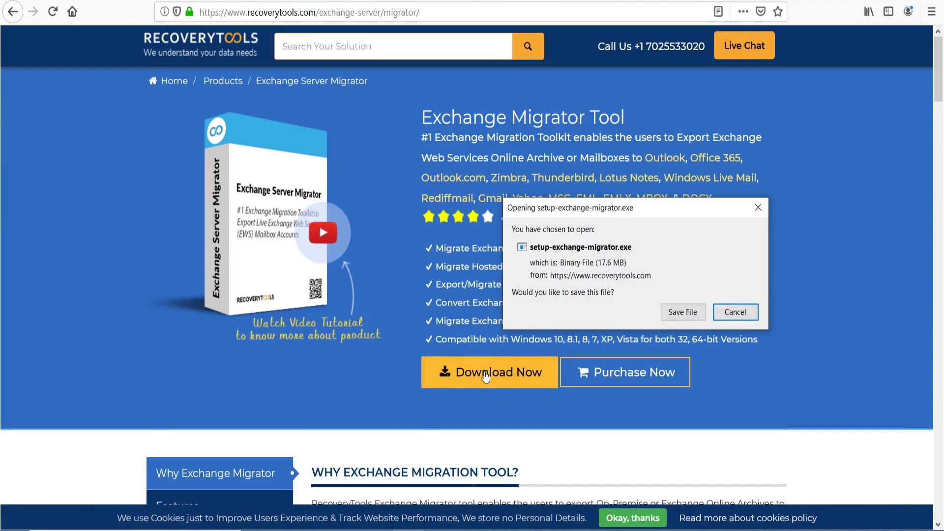
pyautogui.click(685, 315)
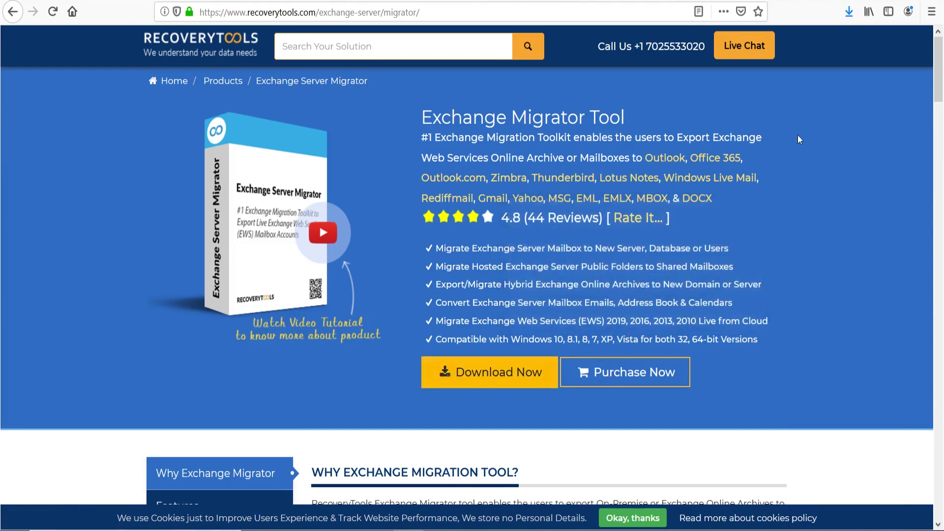
pyautogui.click(848, 14)
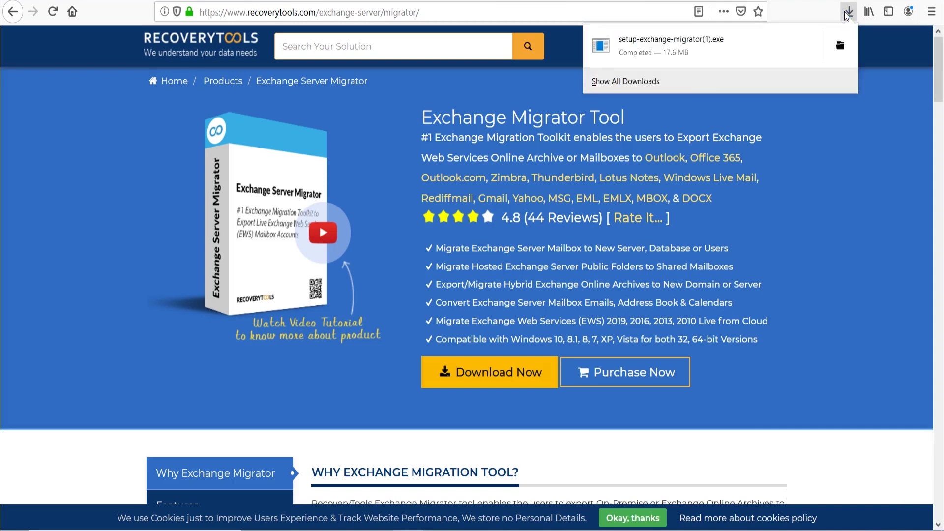
pyautogui.moveTo(709, 46)
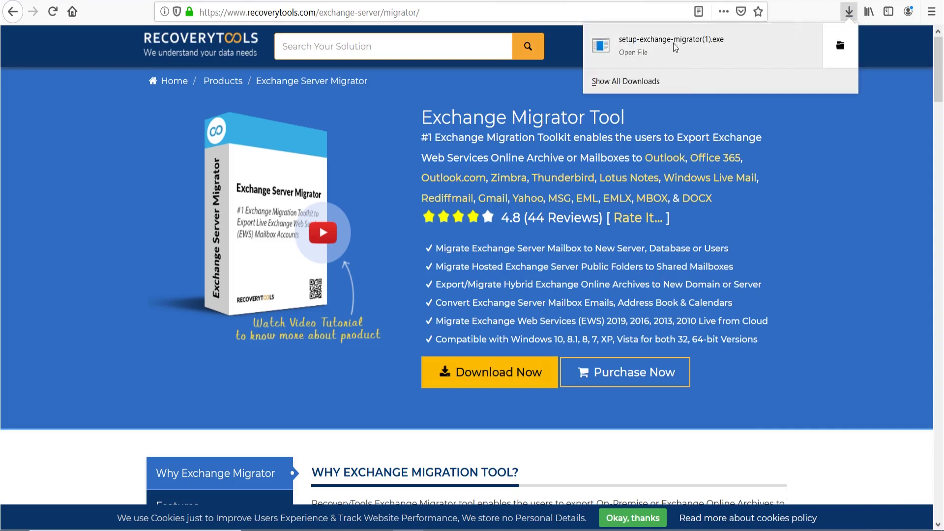
# - Install Exchange Migrator Wizard in English with the default folder and tasks, then launch it
pyautogui.click(673, 43)
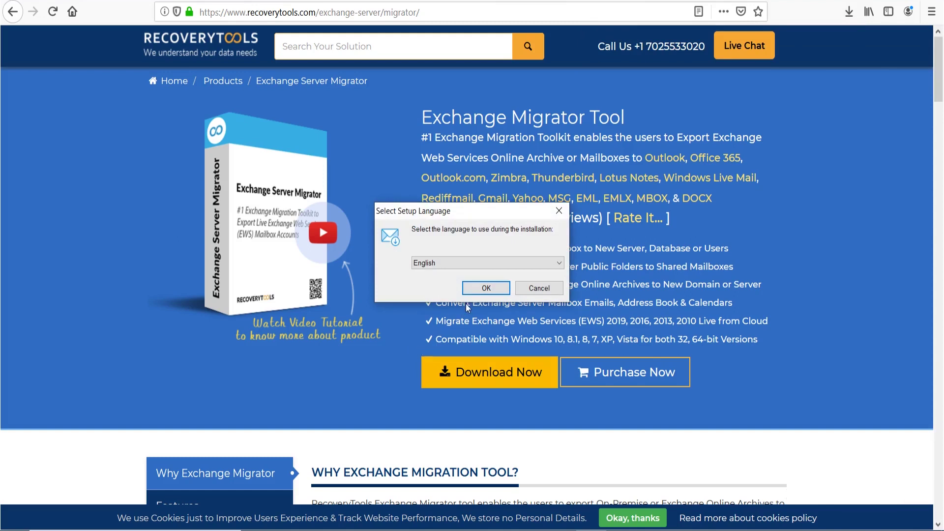
pyautogui.click(497, 291)
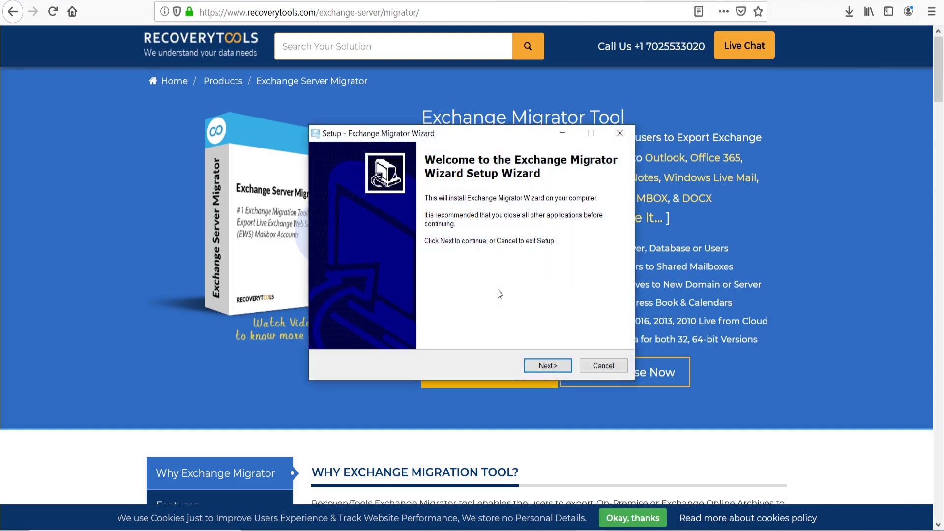
pyautogui.click(555, 367)
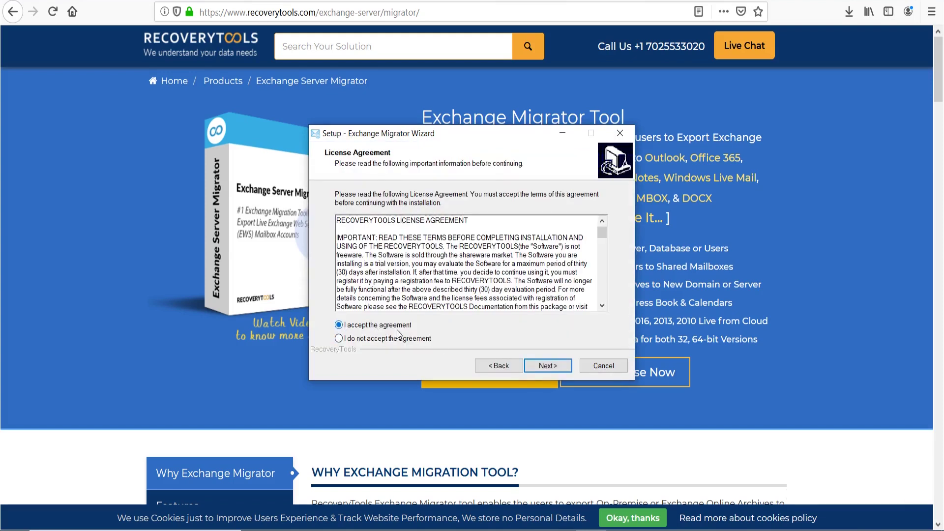
pyautogui.click(555, 366)
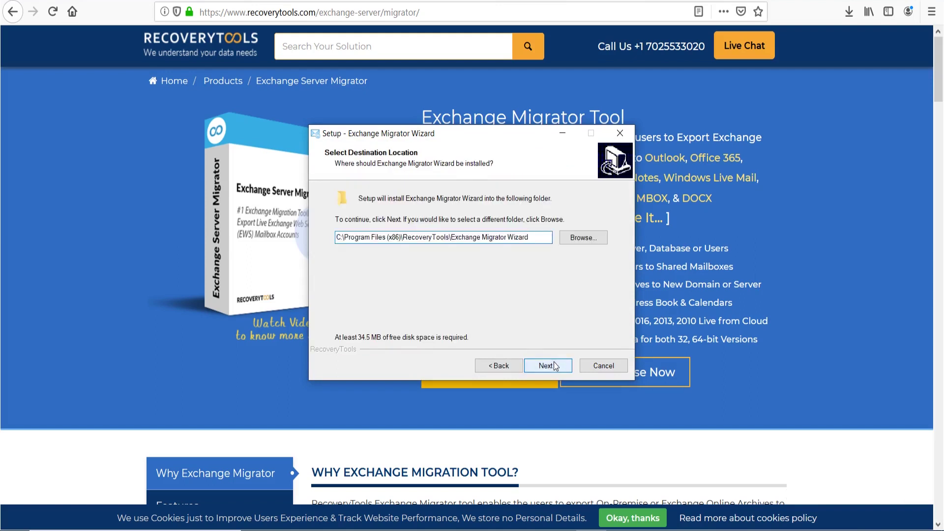
pyautogui.click(555, 366)
pyautogui.click(555, 367)
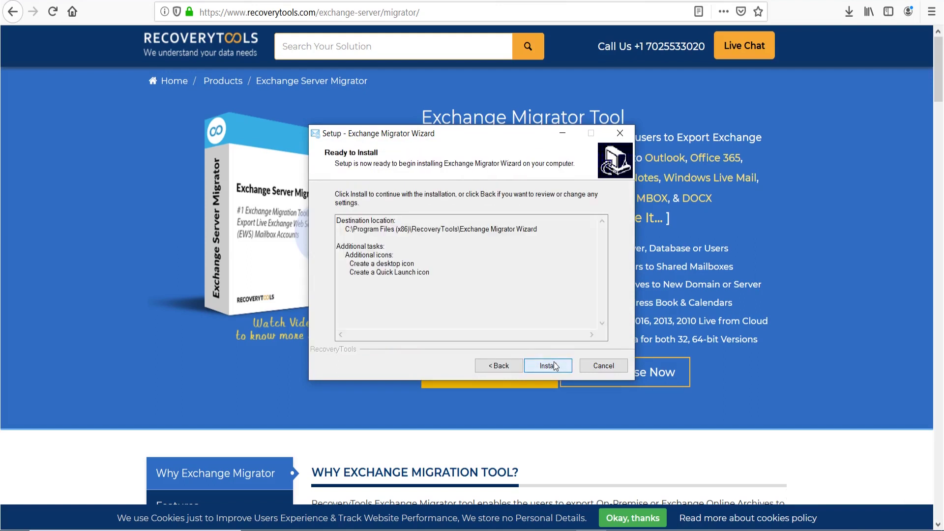
pyautogui.click(555, 366)
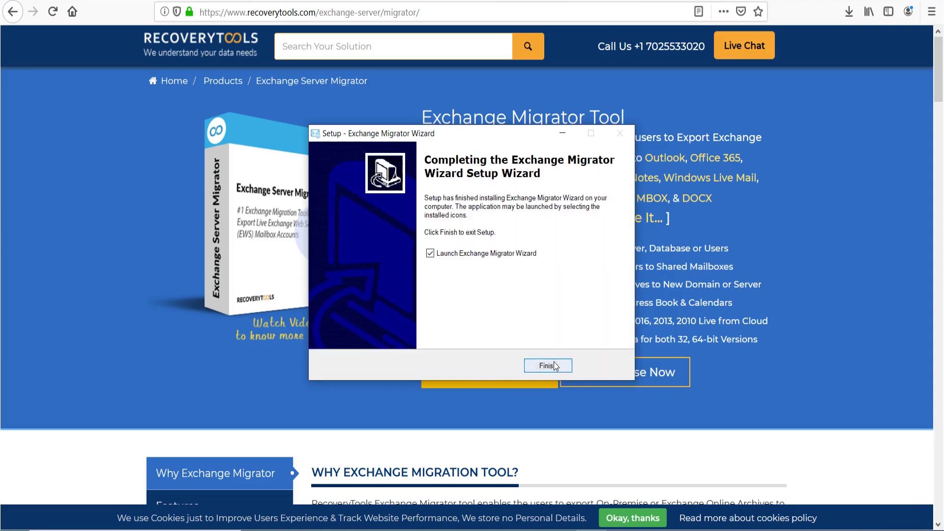
pyautogui.click(556, 366)
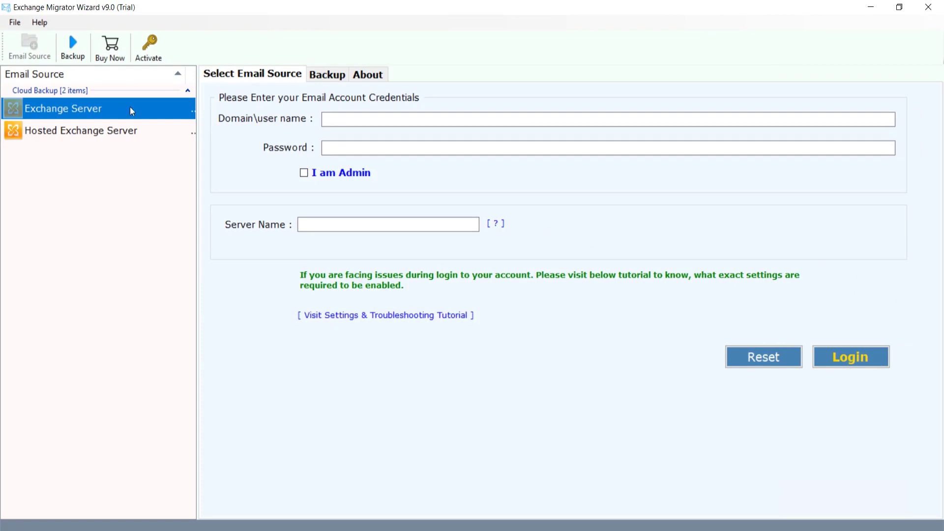
# - Log in to the Exchange source as administrator with its password and server name server.max
pyautogui.click(328, 117)
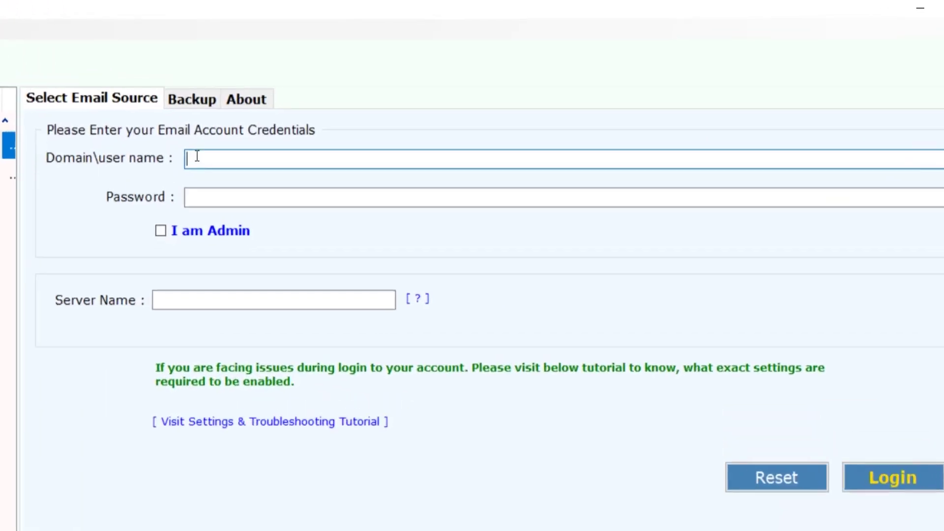
pyautogui.write('ad')
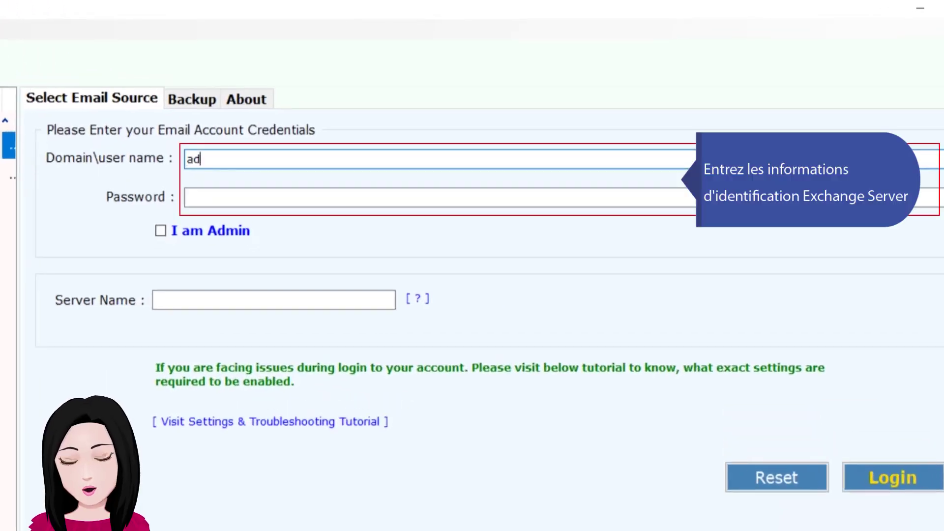
pyautogui.write('ministrator')
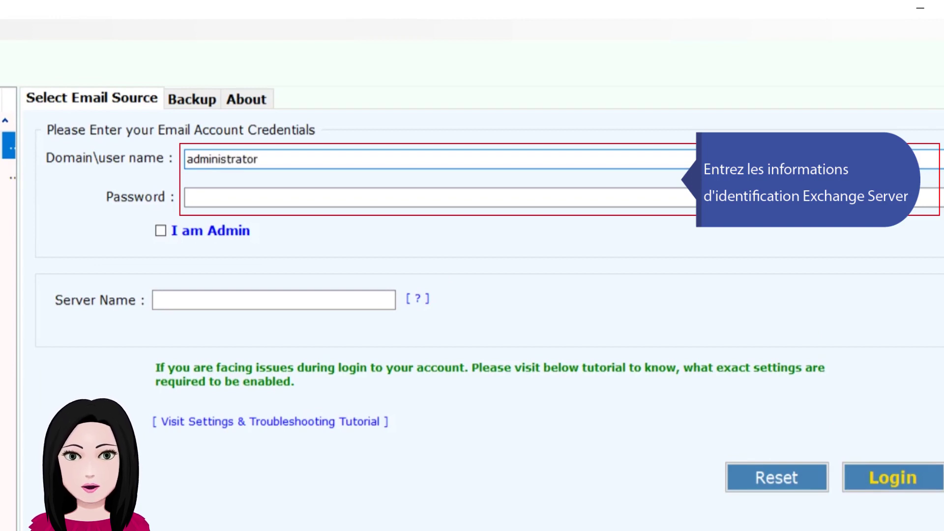
pyautogui.press('Tab')
pyautogui.write('••••••••••')
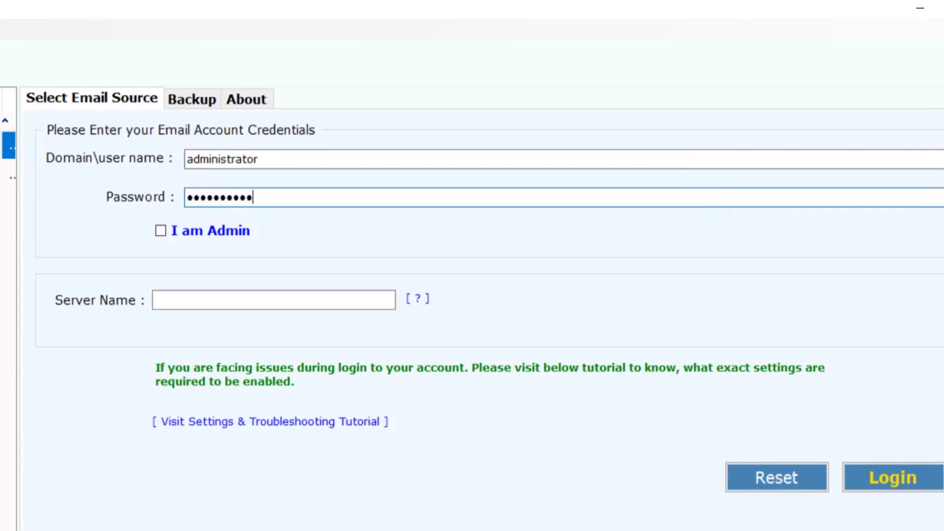
pyautogui.click(167, 299)
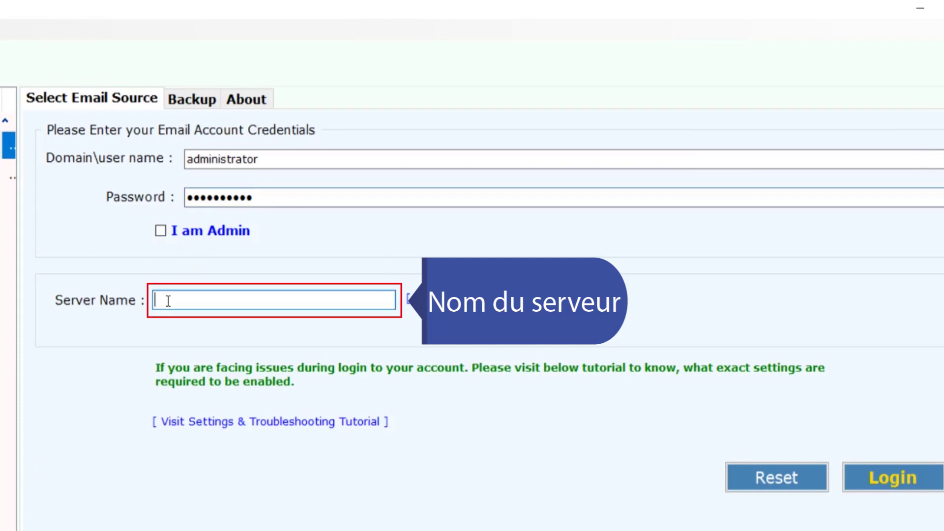
pyautogui.write('server.max')
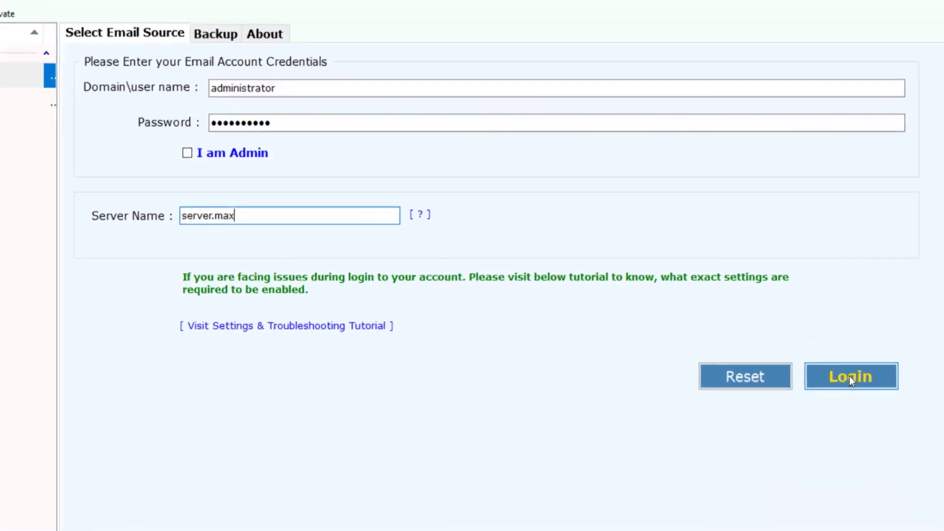
pyautogui.click(846, 359)
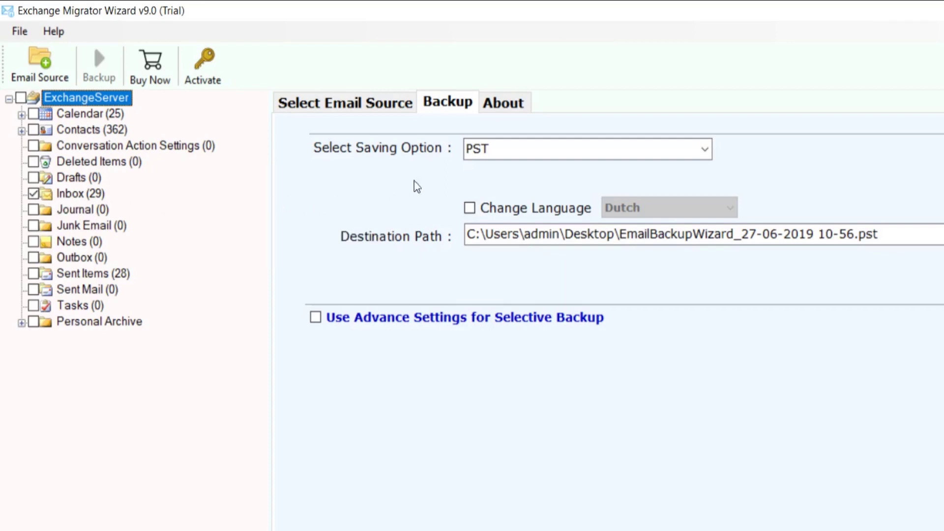
# - Choose Office 365 from the Select Saving Option list on the Backup tab
pyautogui.click(703, 150)
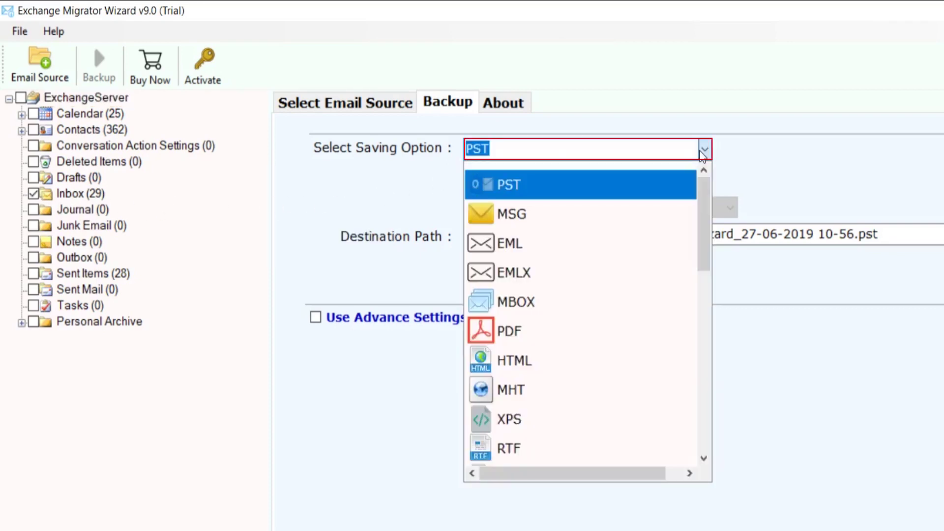
pyautogui.scroll(-4, 691, 340)
pyautogui.scroll(-1, 691, 340)
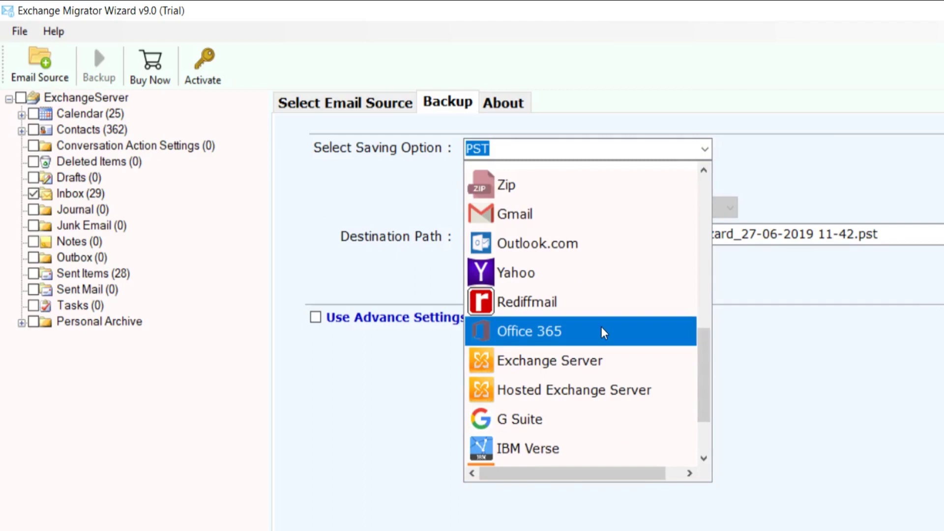
pyautogui.click(604, 333)
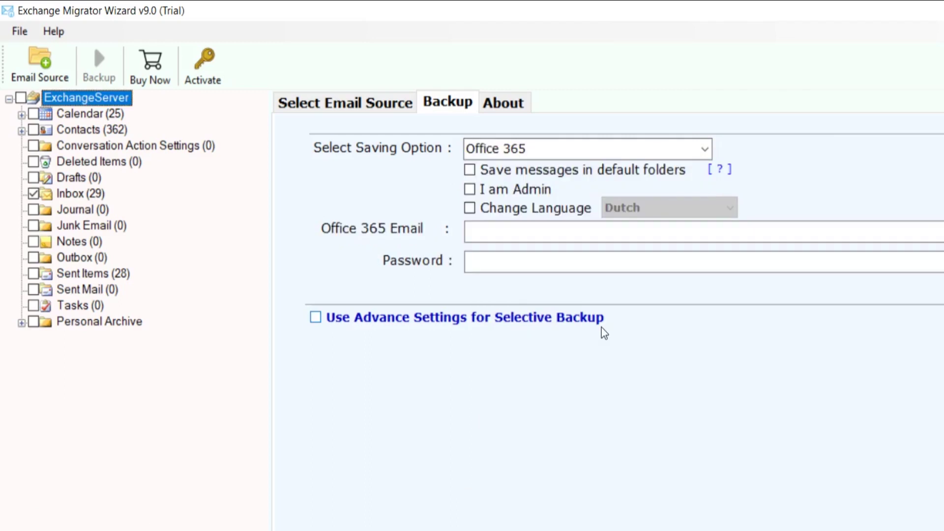
pyautogui.click(470, 170)
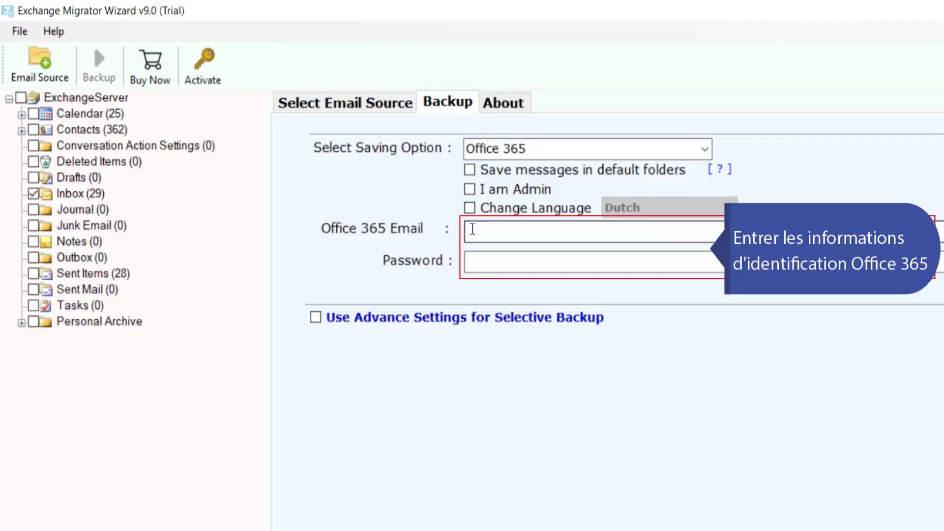
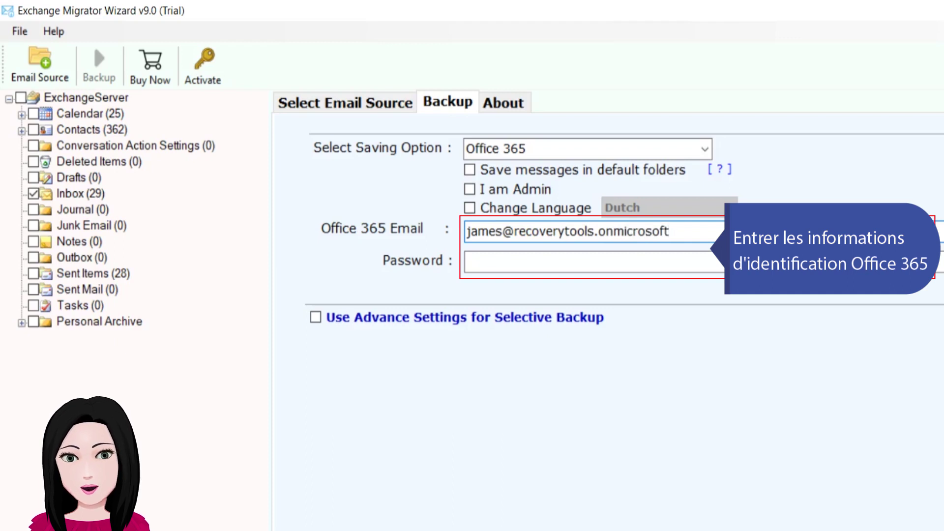
pyautogui.press('Tab')
pyautogui.write('****')
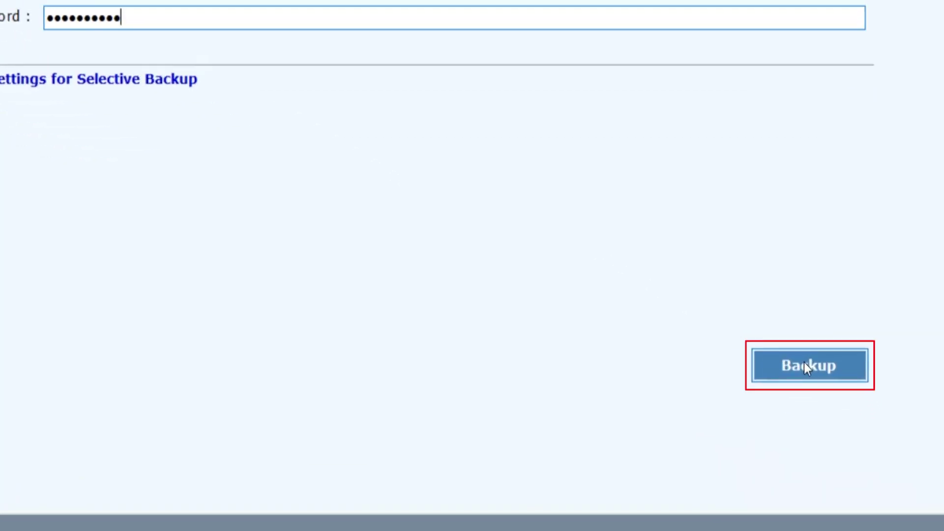
pyautogui.click(805, 366)
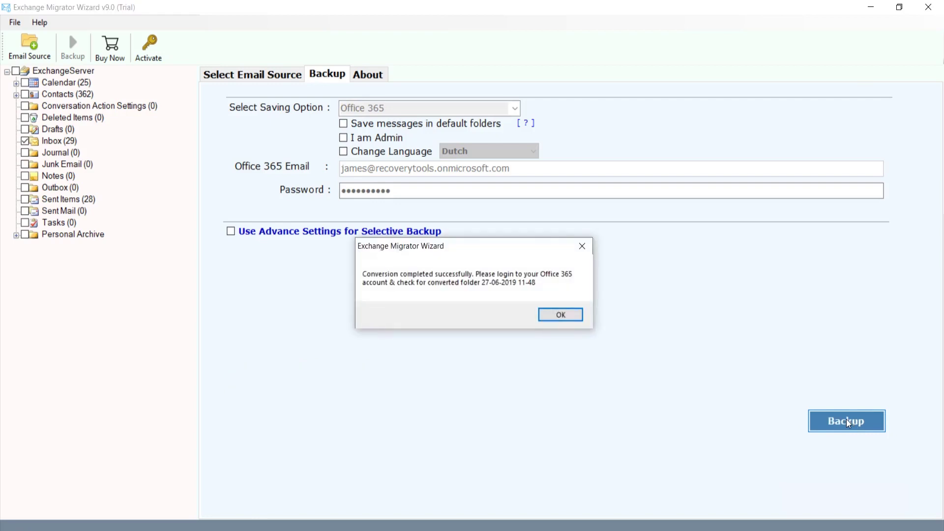
# - Dismiss the conversion-completed message once the 25 Inbox items are converted
pyautogui.click(570, 317)
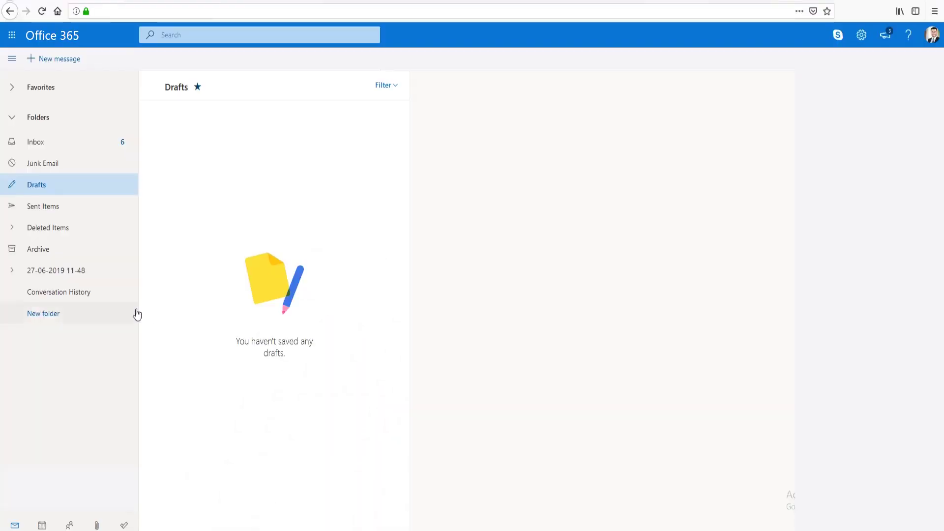
pyautogui.click(13, 272)
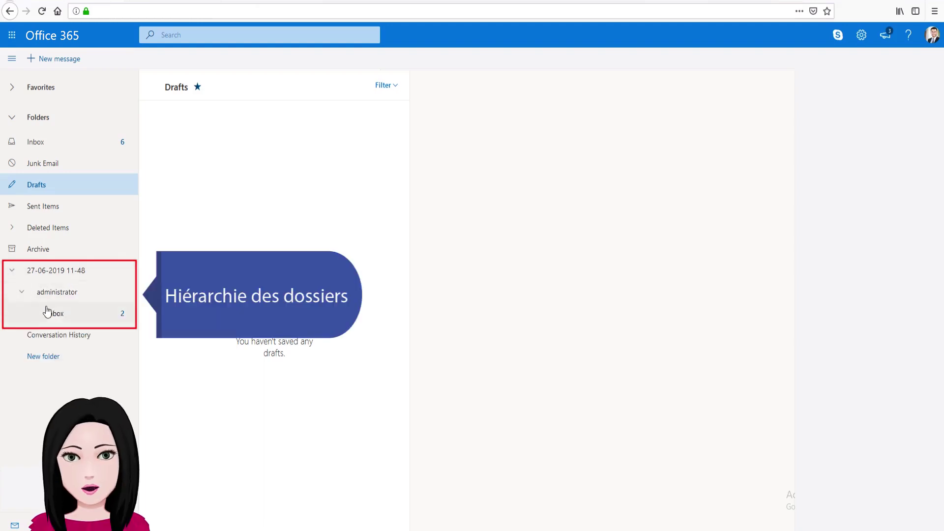
pyautogui.click(74, 318)
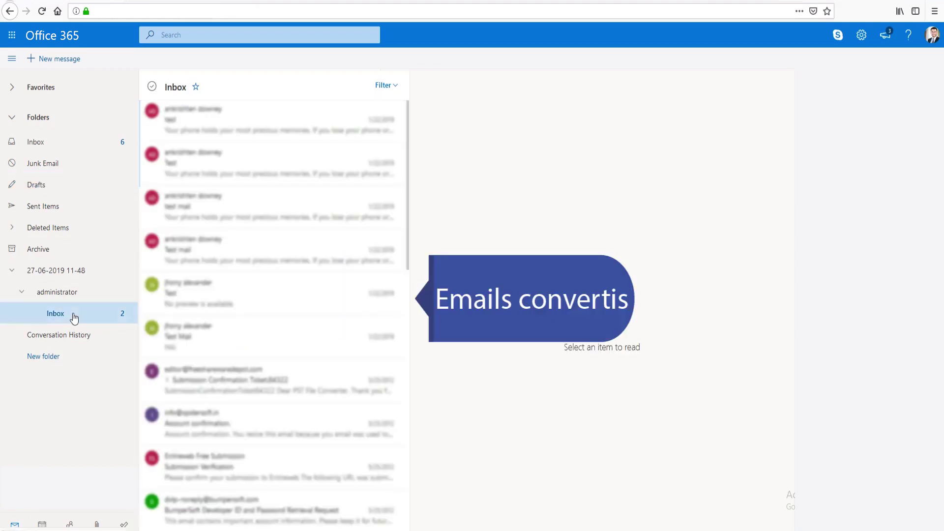